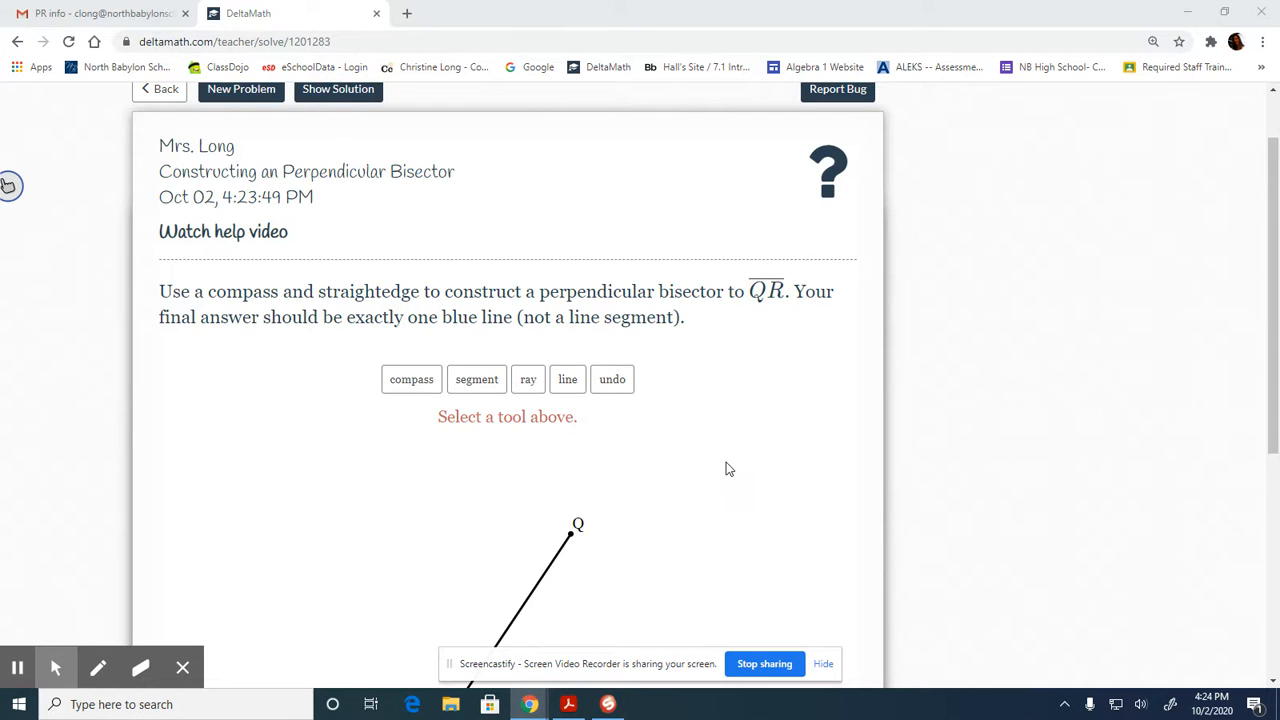
Step: Draw crossing compass arcs centred on Q and on R, using the same radius greater than half of QR
scroll(728, 469, "down", 1)
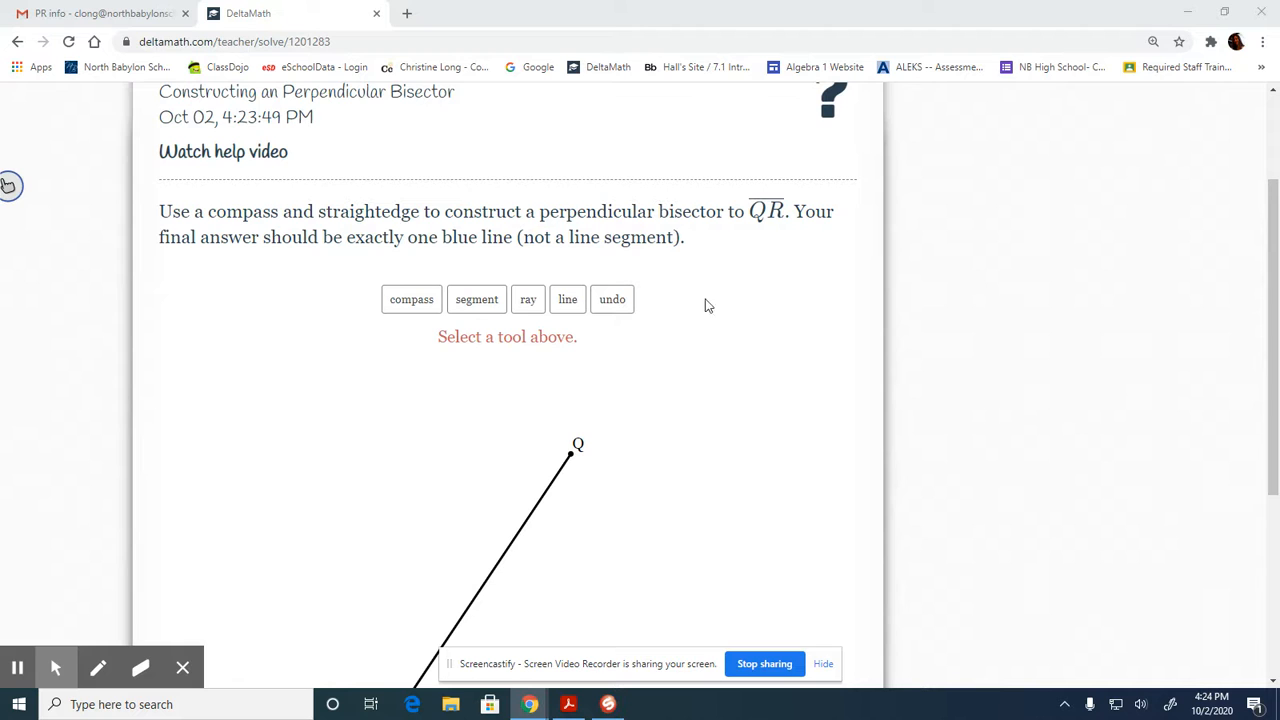
scroll(755, 464, "down", 1)
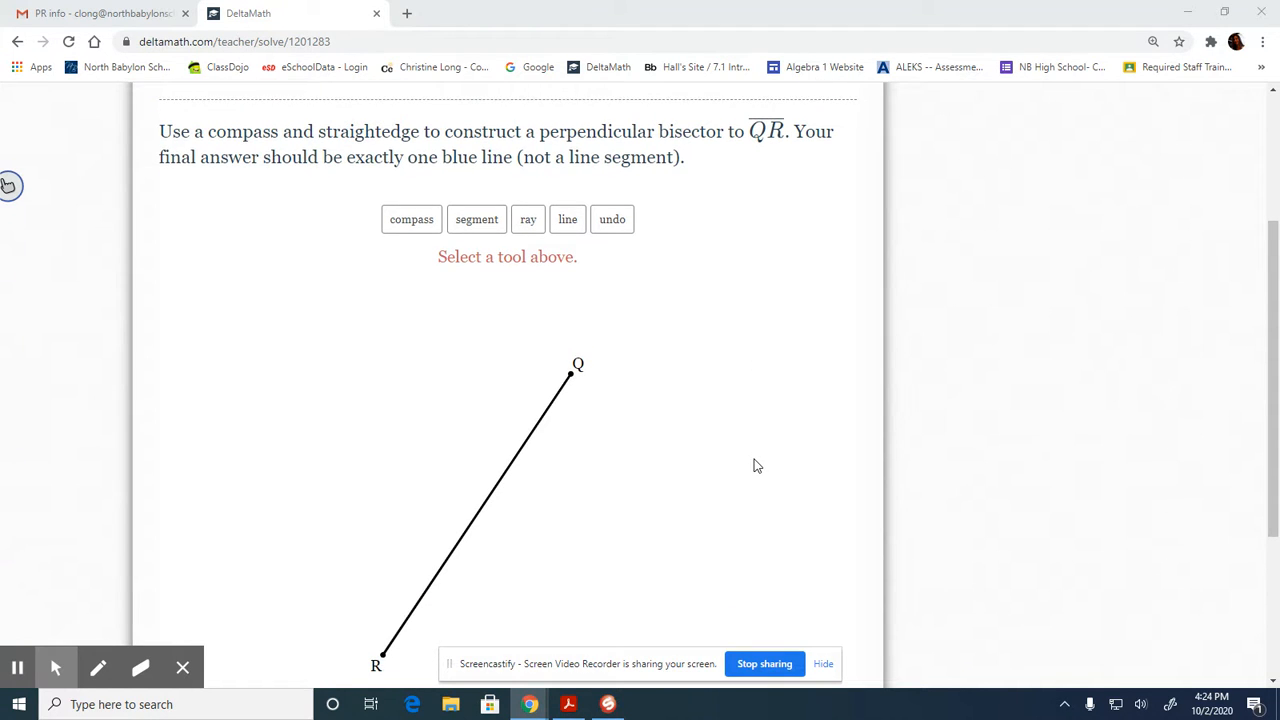
scroll(756, 465, "down", 1)
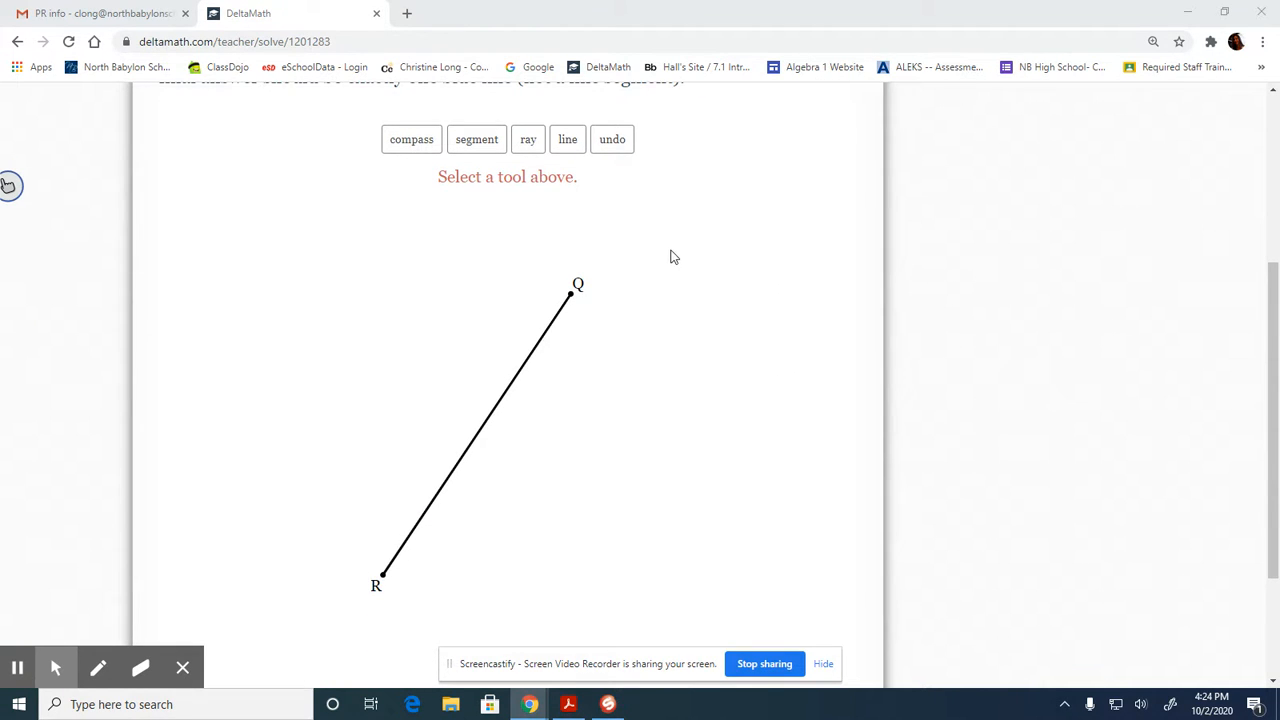
left_click(422, 153)
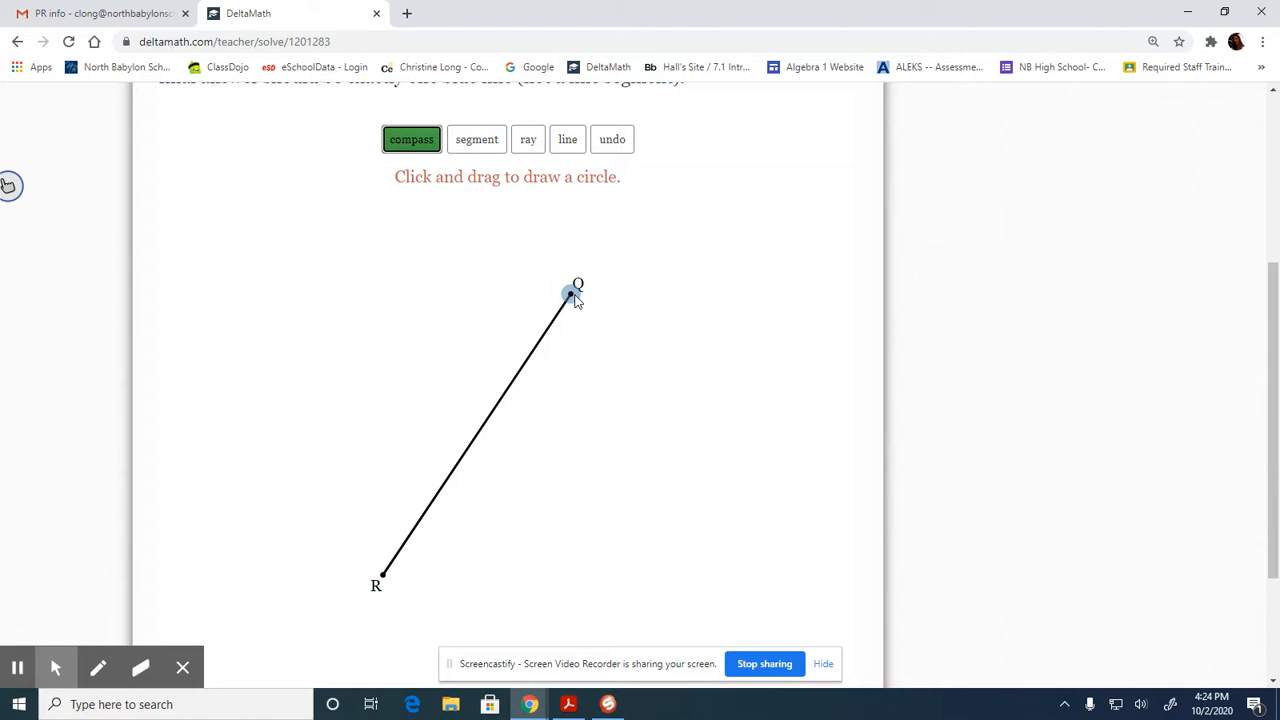
mouse_move(573, 300)
left_mouse_down()
mouse_move(503, 358)
mouse_move(467, 454)
left_mouse_up()
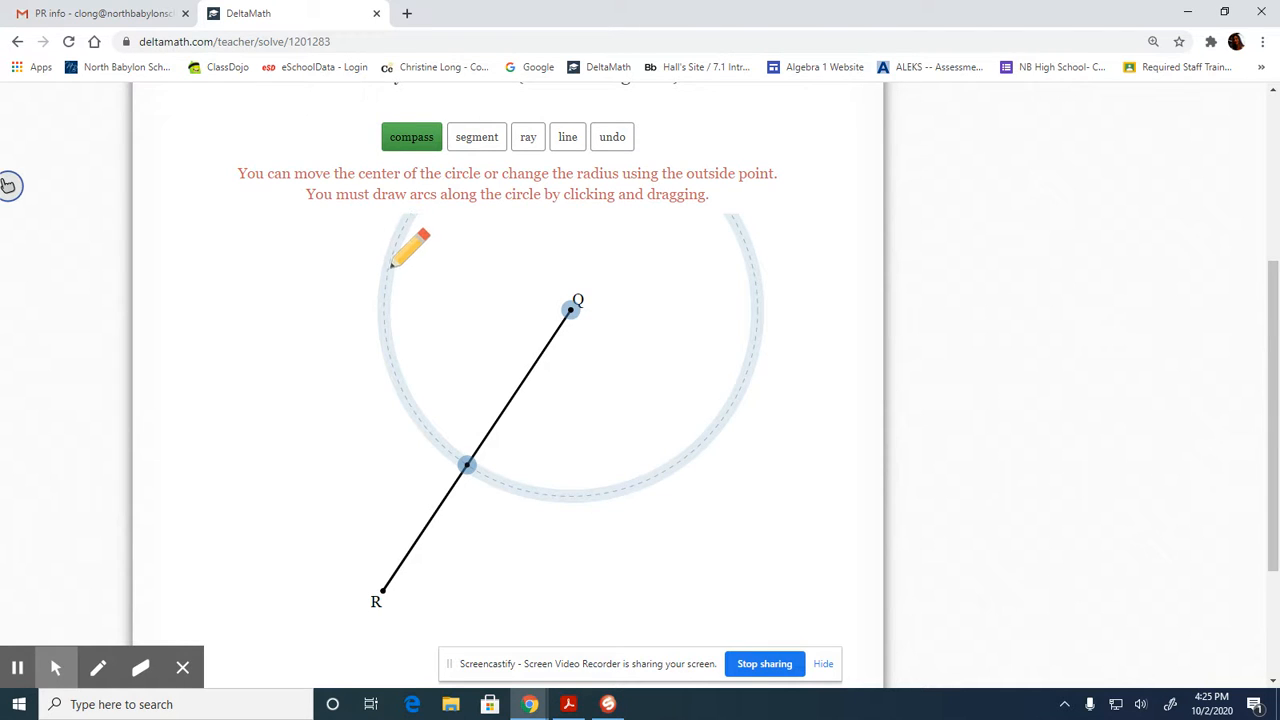
mouse_move(392, 262)
left_mouse_down()
mouse_move(371, 346)
mouse_move(383, 423)
mouse_move(422, 468)
mouse_move(514, 513)
mouse_move(636, 510)
mouse_move(718, 430)
mouse_move(748, 368)
left_mouse_up()
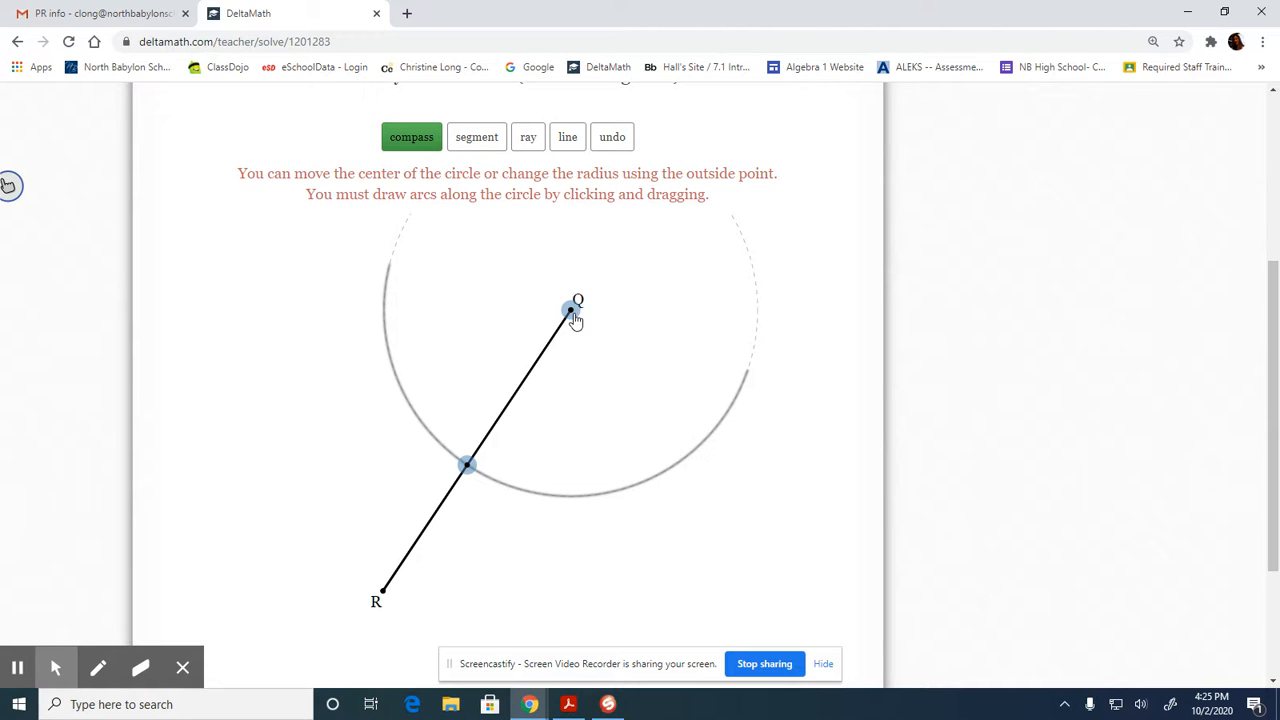
left_click_drag(575, 318, 389, 597)
mouse_move(255, 462)
left_mouse_down()
mouse_move(414, 431)
mouse_move(490, 471)
mouse_move(540, 523)
mouse_move(548, 638)
left_mouse_up()
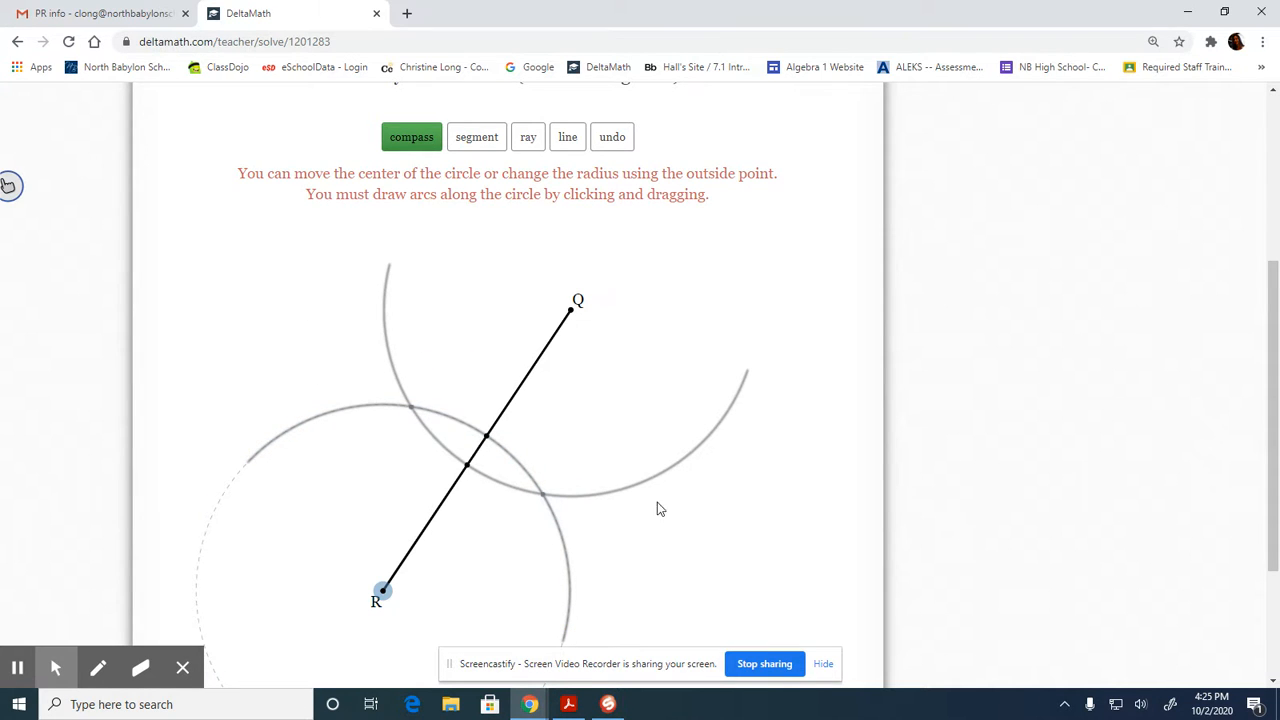
Step: Draw a line through the two points where the arcs centred on Q and R intersect
scroll(668, 470, "up", 1)
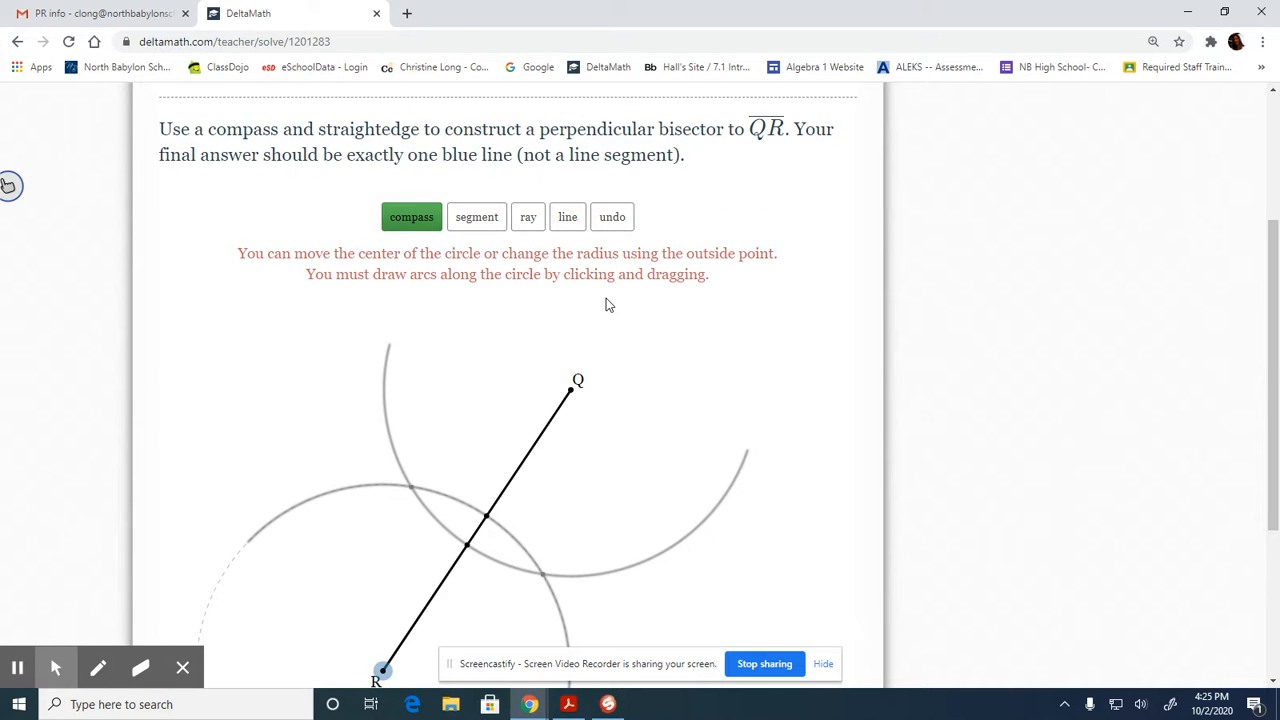
left_click(562, 220)
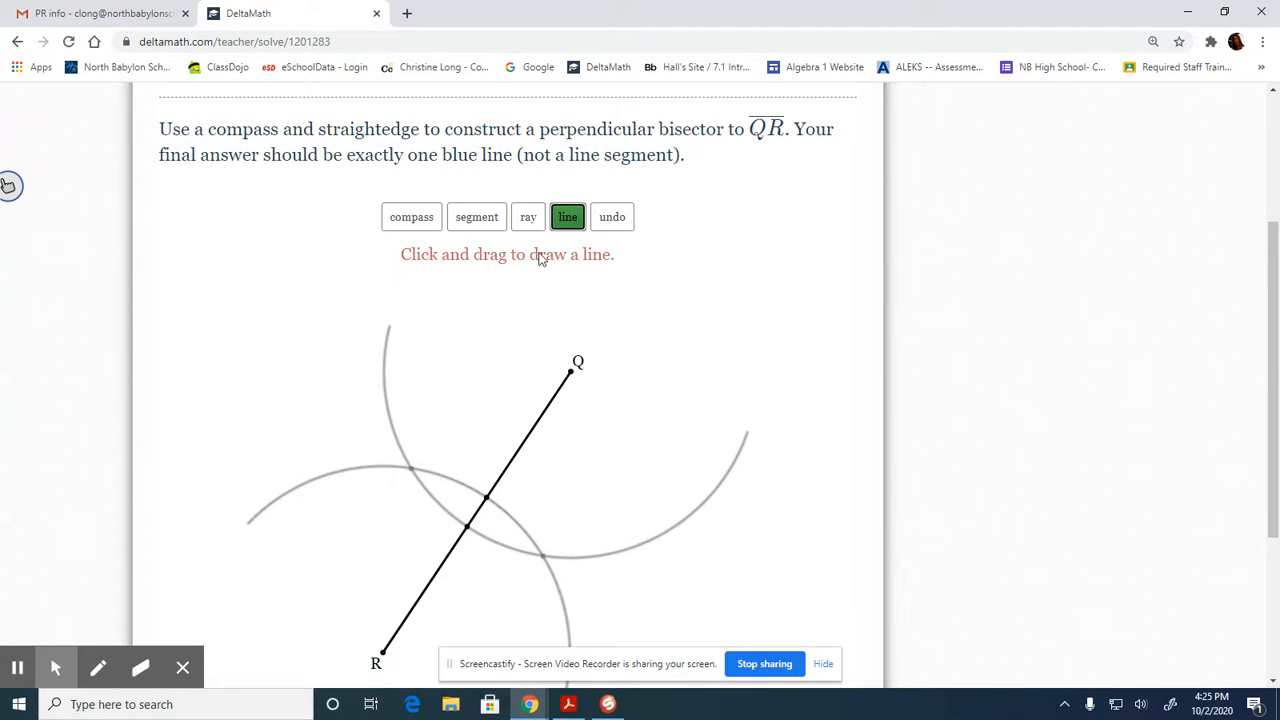
mouse_move(411, 470)
left_mouse_down()
mouse_move(451, 514)
mouse_move(542, 564)
left_mouse_up()
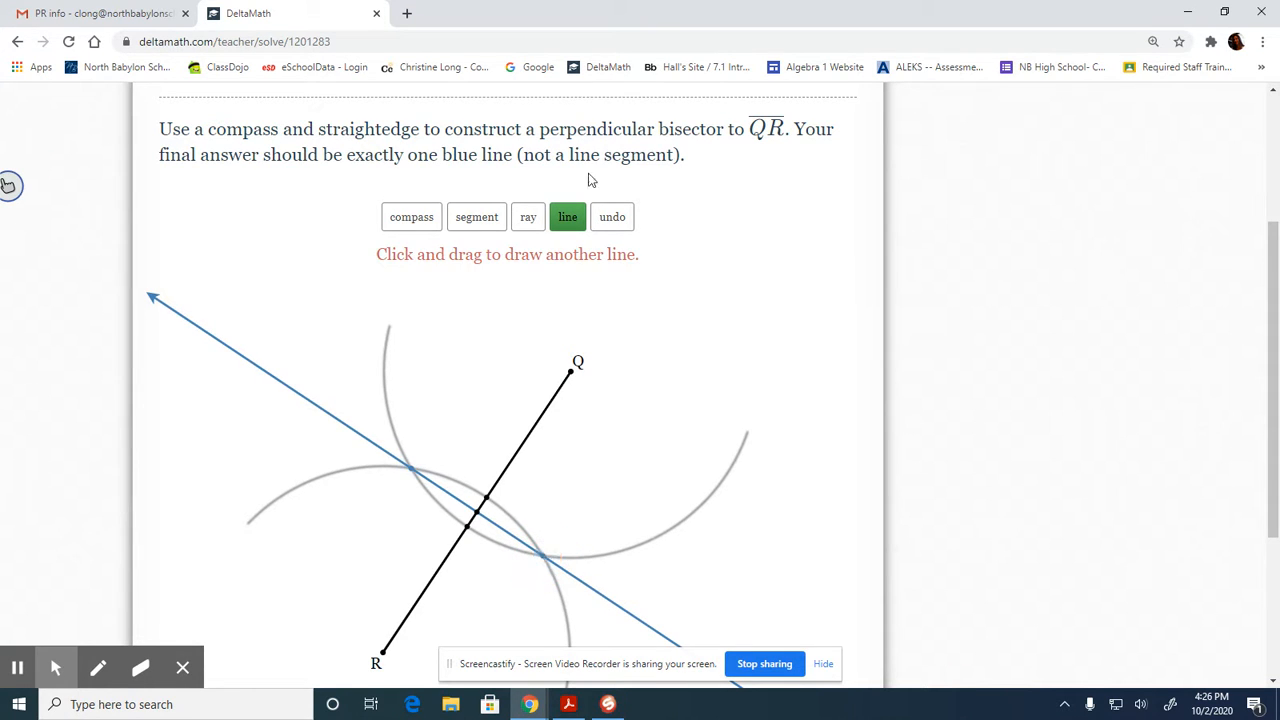
Step: Undo the line and try one that starts at the upper arc intersection and ends short of the lower one
left_click(612, 226)
left_click_drag(412, 475, 467, 511)
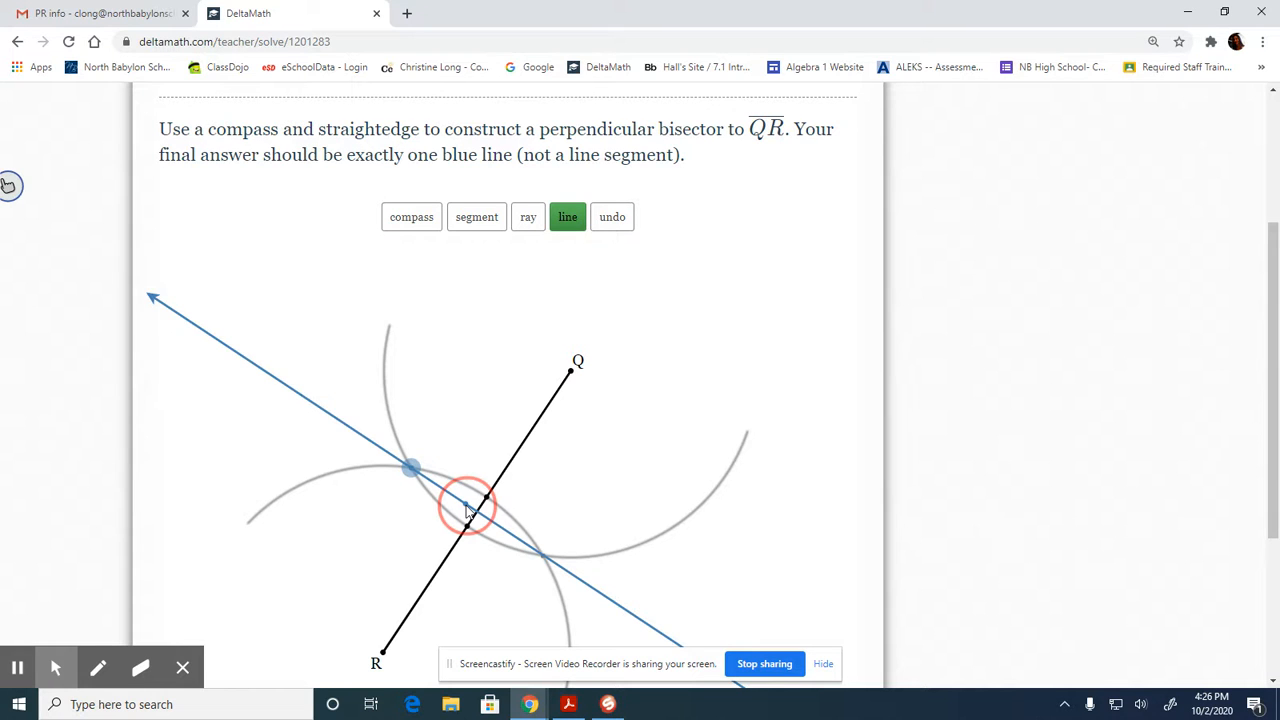
left_click_drag(467, 510, 467, 512)
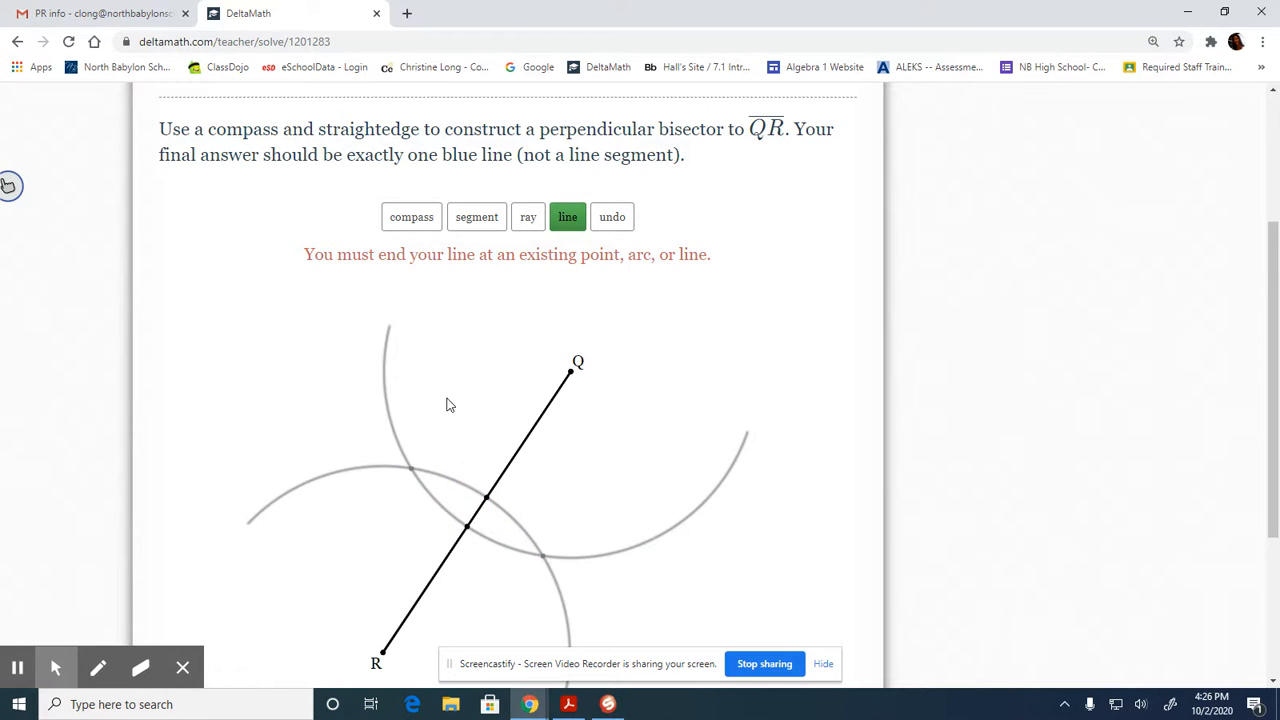
Step: Redraw the line through both arc intersections as the perpendicular bisector of QR and submit the answer
mouse_move(410, 469)
left_mouse_down()
mouse_move(448, 514)
mouse_move(542, 556)
left_mouse_up()
scroll(668, 454, "down", 2)
left_click(228, 660)
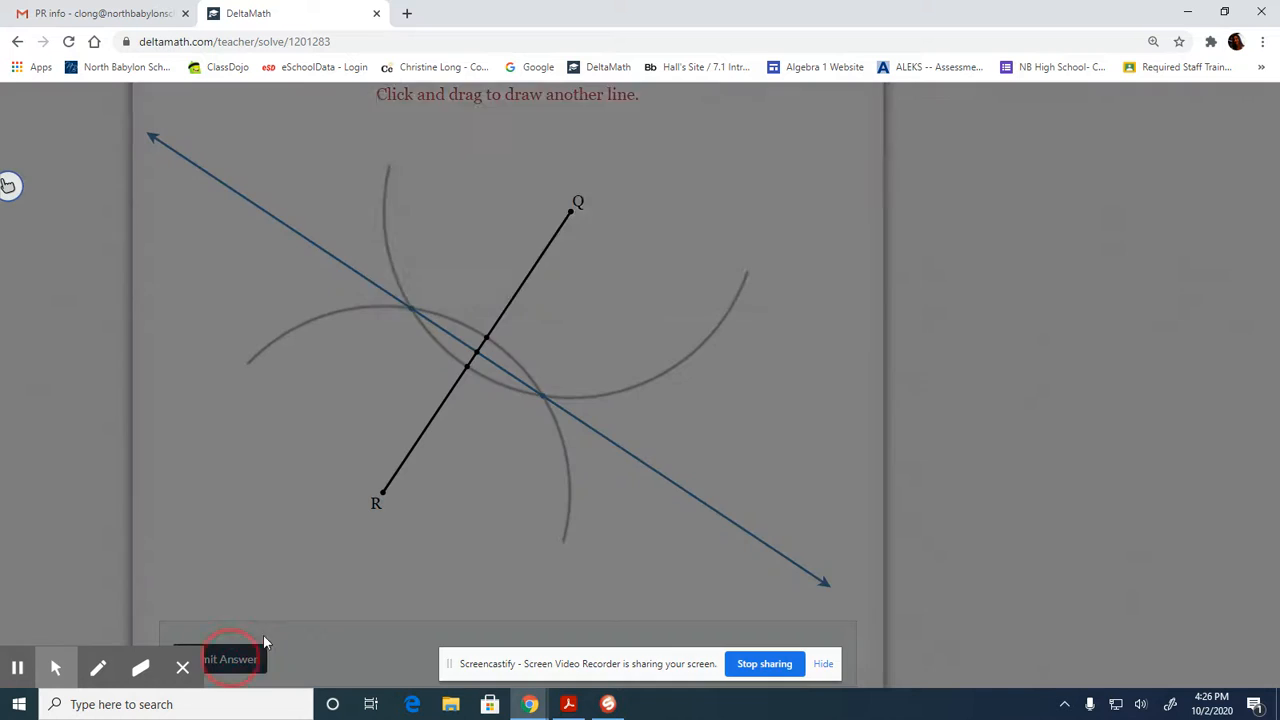
left_click(806, 294)
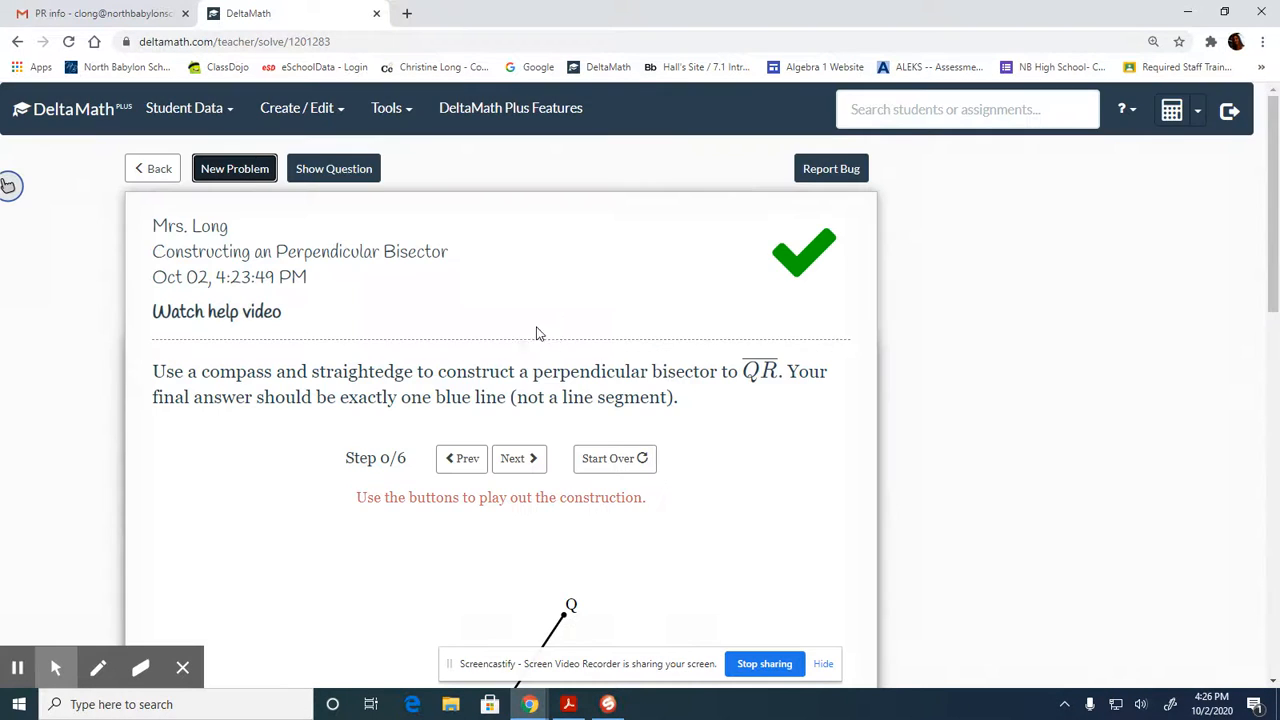
Step: Return to the list of constructions and open the Constructing an Angle Bisector exercise
scroll(767, 461, "down", 4)
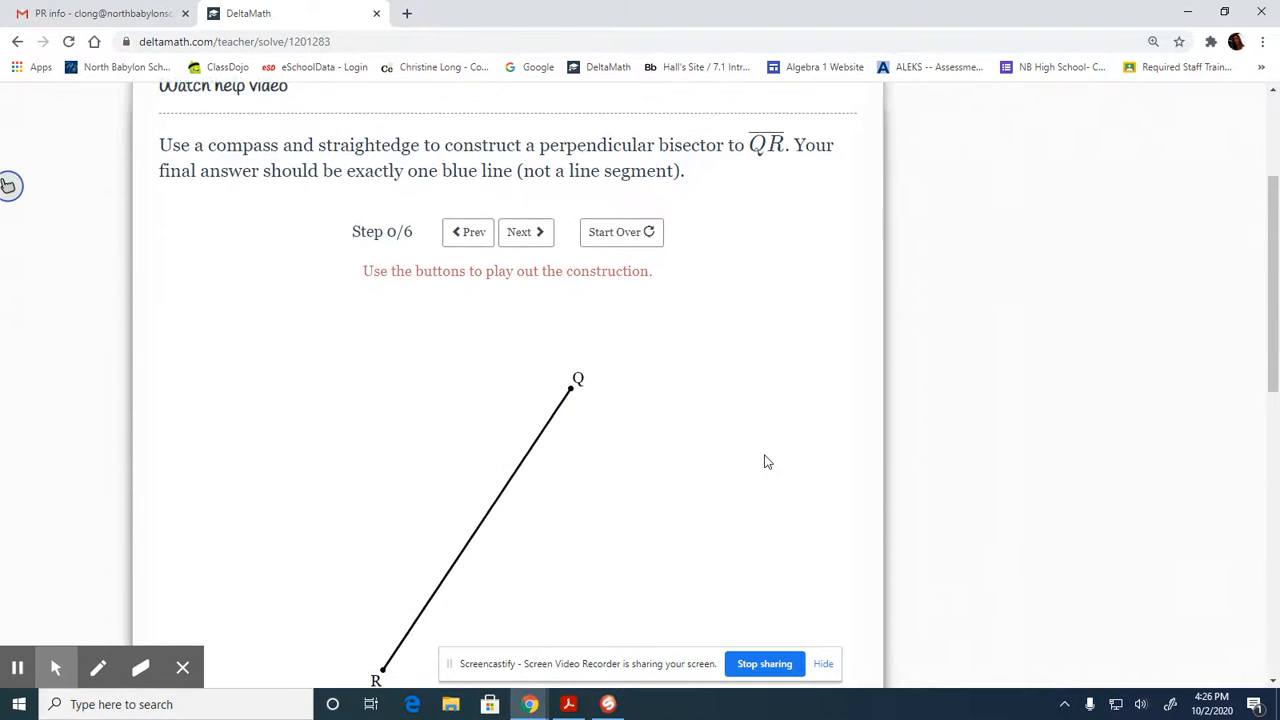
scroll(767, 461, "up", 2)
scroll(767, 461, "up", 2)
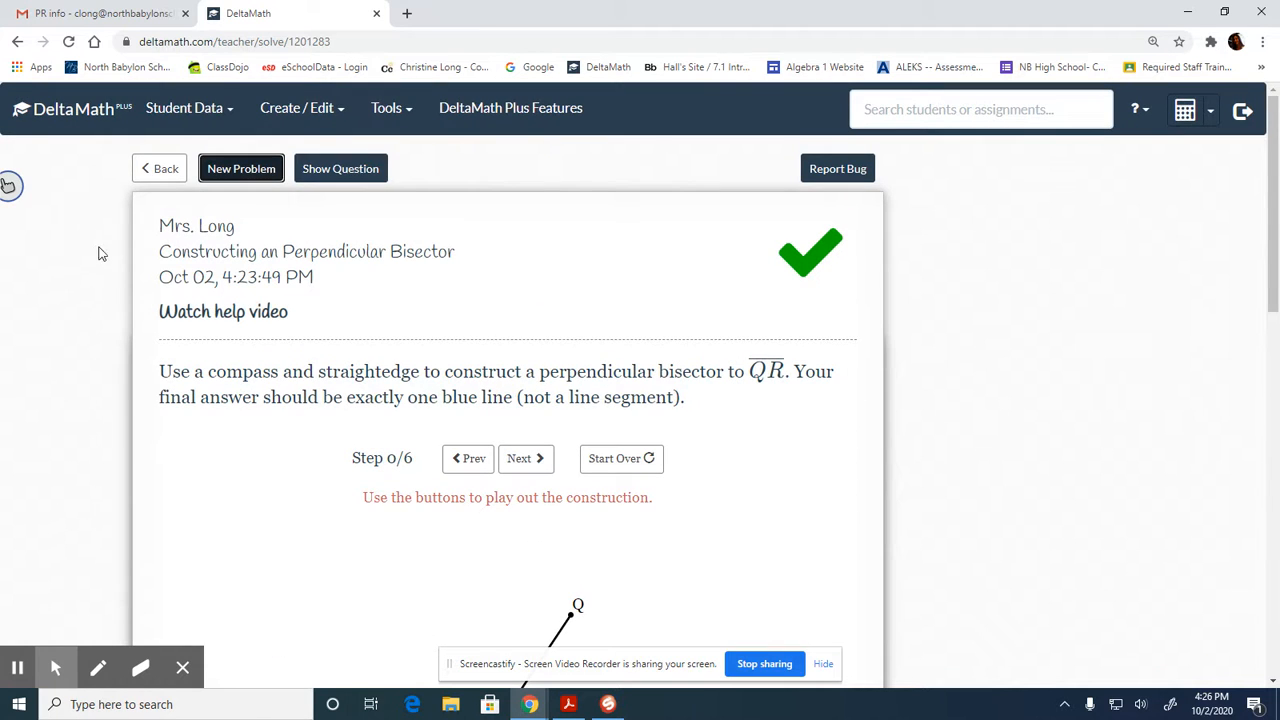
left_click(158, 168)
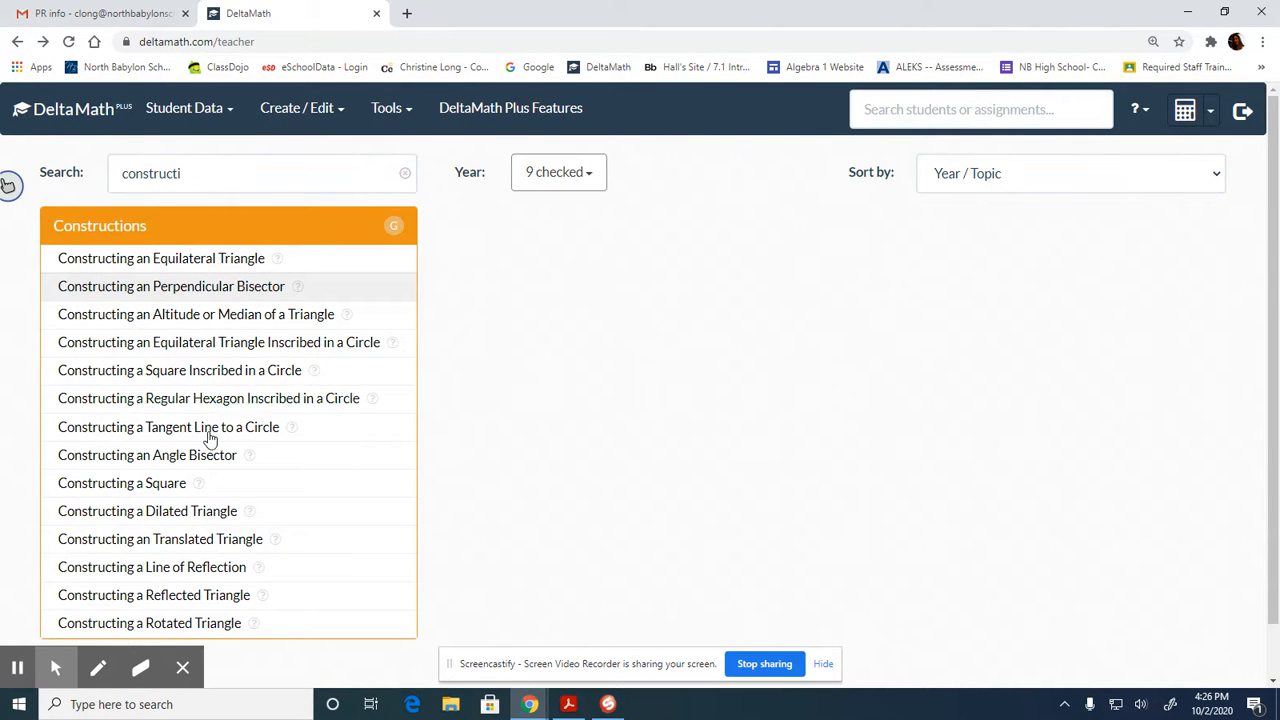
left_click(200, 458)
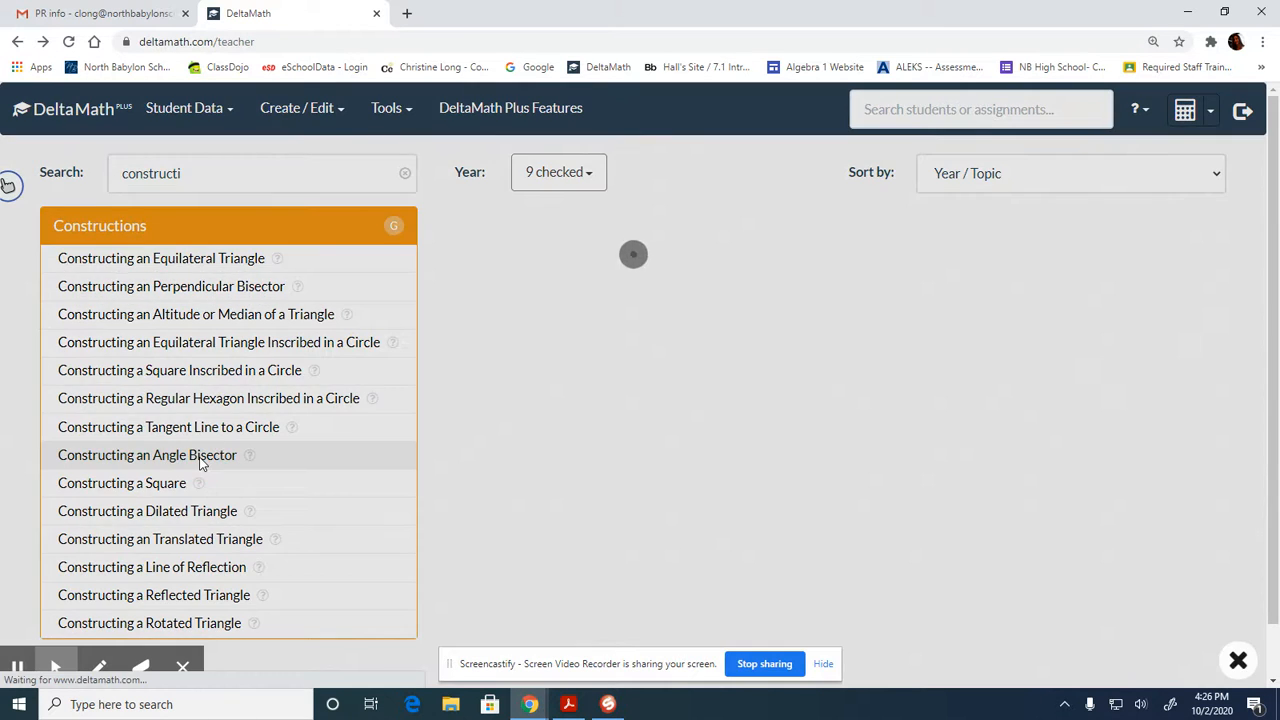
Step: Draw a compass arc centred on vertex D that crosses both sides of the angle
scroll(676, 492, "down", 3)
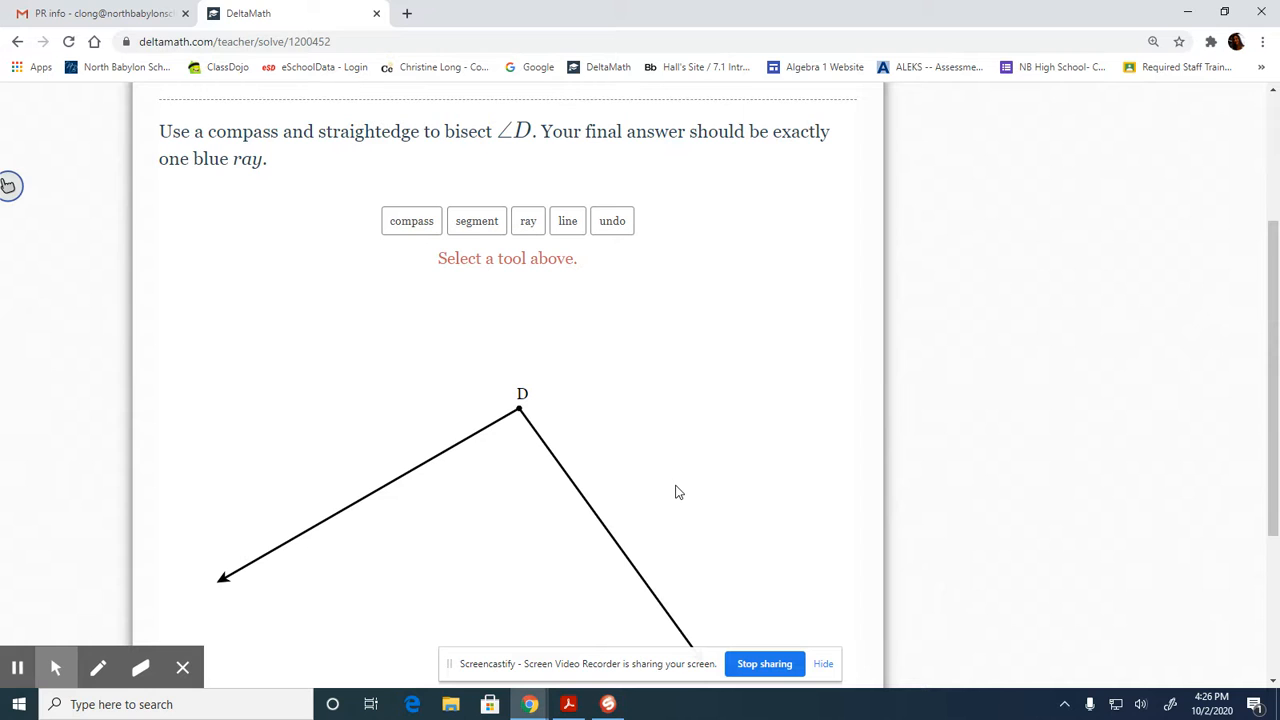
scroll(673, 466, "down", 1)
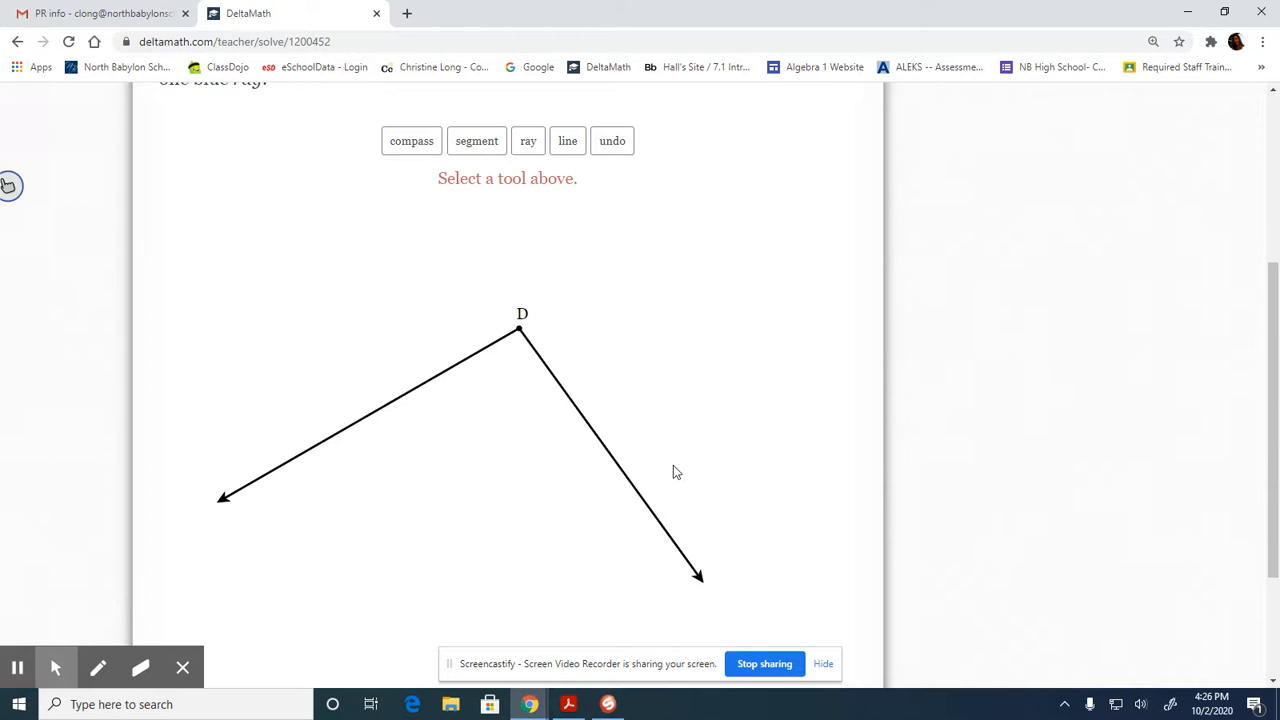
scroll(673, 466, "up", 1)
left_click(414, 224)
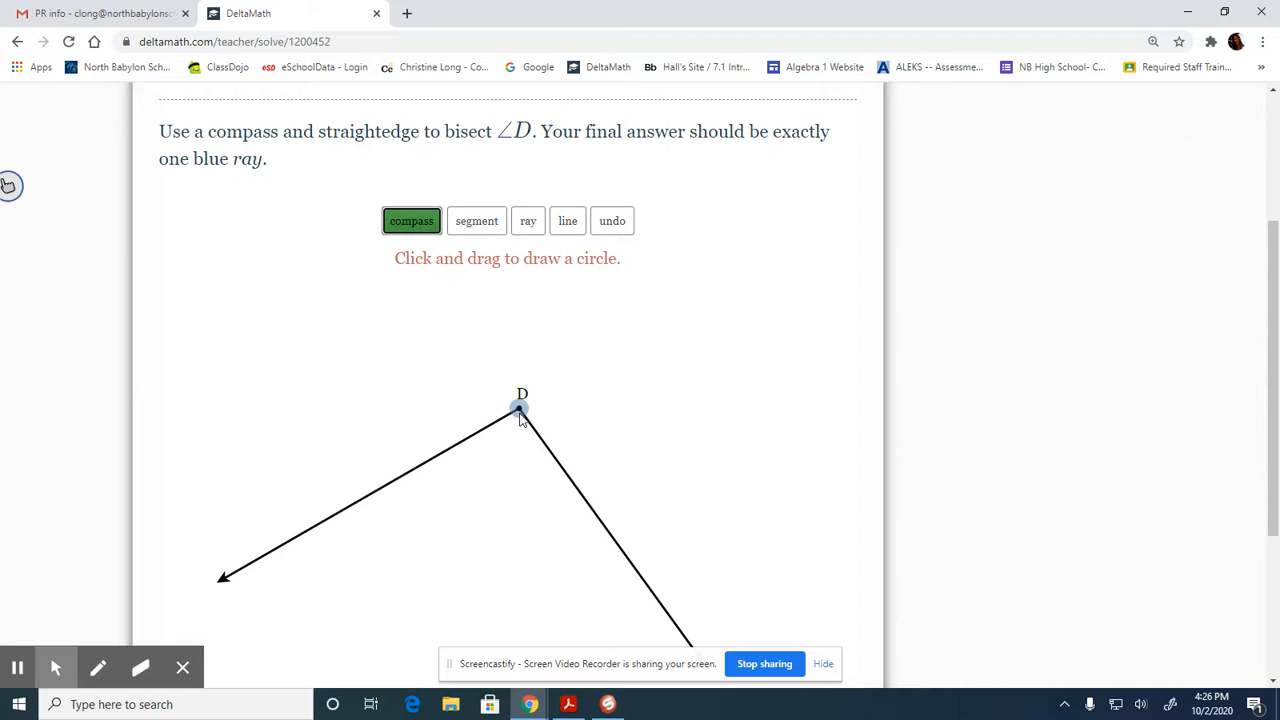
left_click_drag(519, 409, 515, 528)
mouse_move(410, 398)
left_mouse_down()
mouse_move(423, 476)
mouse_move(474, 537)
mouse_move(591, 546)
mouse_move(666, 457)
left_mouse_up()
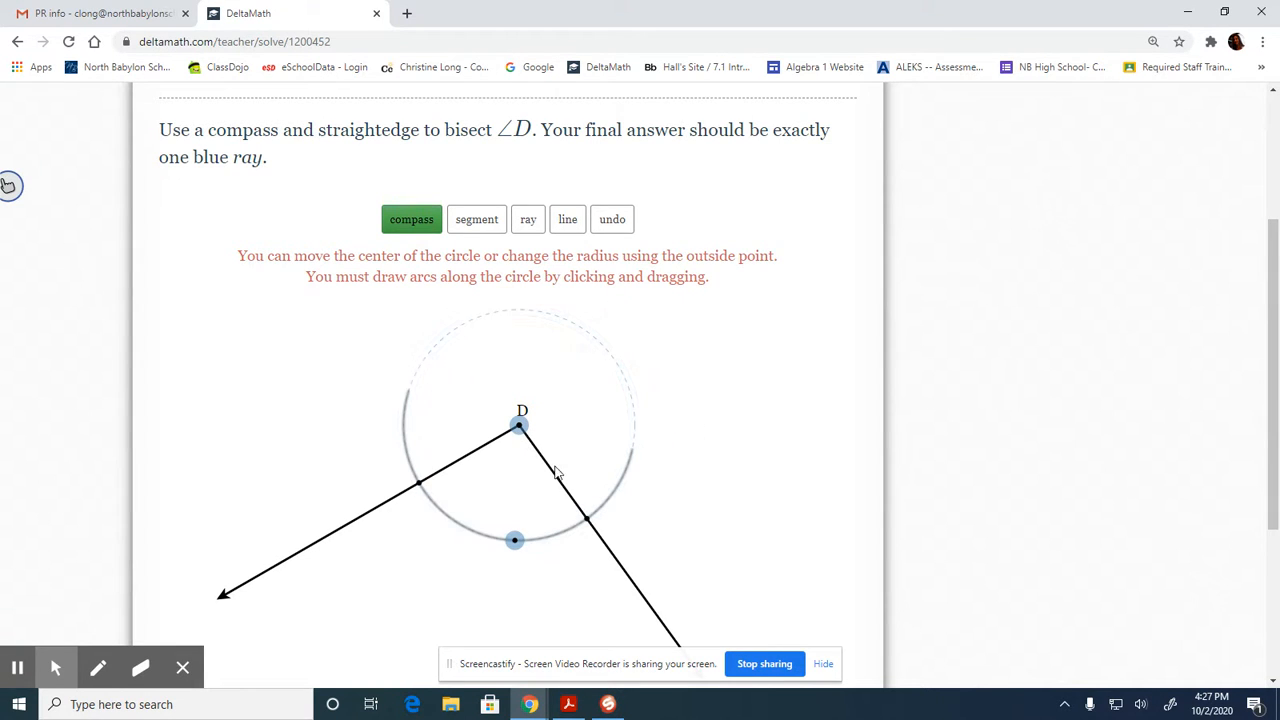
Step: Recentre the compass where the arc crosses the angle's left side and draw an arc of the same radius through the interior
left_click(520, 428)
left_click_drag(520, 428, 419, 487)
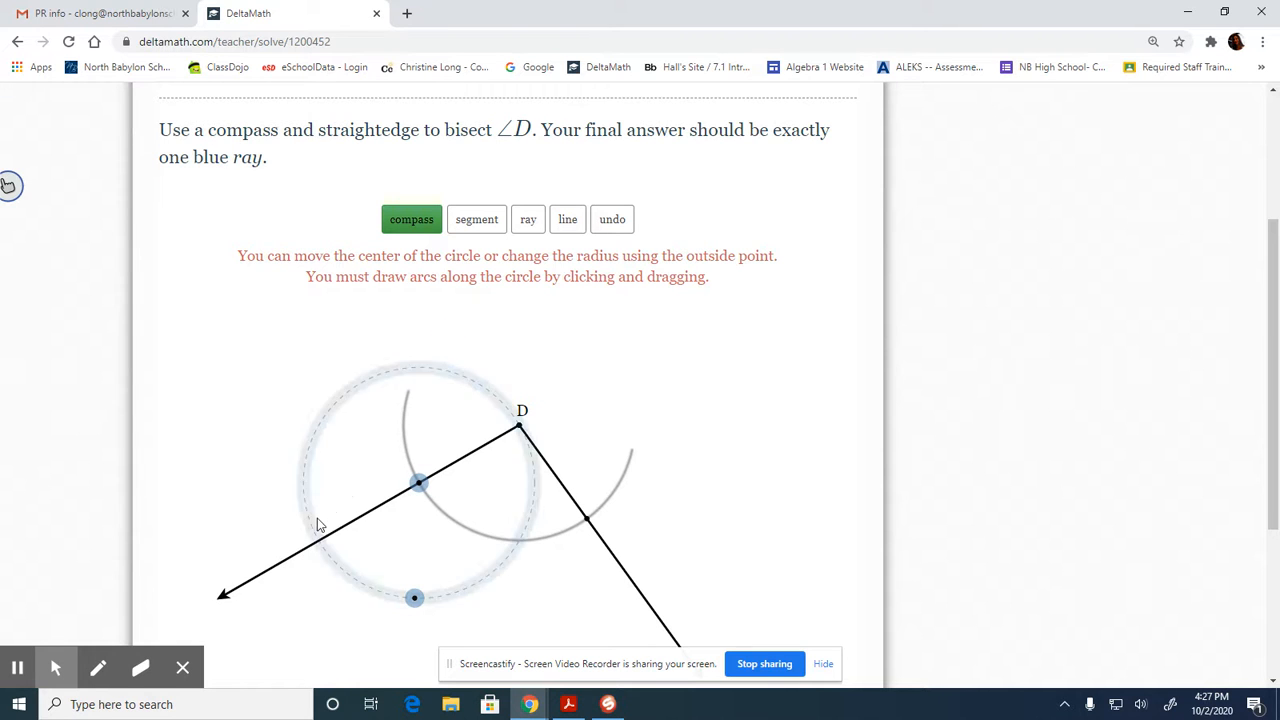
mouse_move(307, 506)
left_mouse_down()
mouse_move(330, 568)
mouse_move(432, 606)
mouse_move(572, 556)
mouse_move(588, 452)
mouse_move(561, 368)
mouse_move(570, 384)
mouse_move(578, 512)
mouse_move(489, 578)
mouse_move(405, 595)
mouse_move(310, 470)
mouse_move(330, 489)
left_mouse_up()
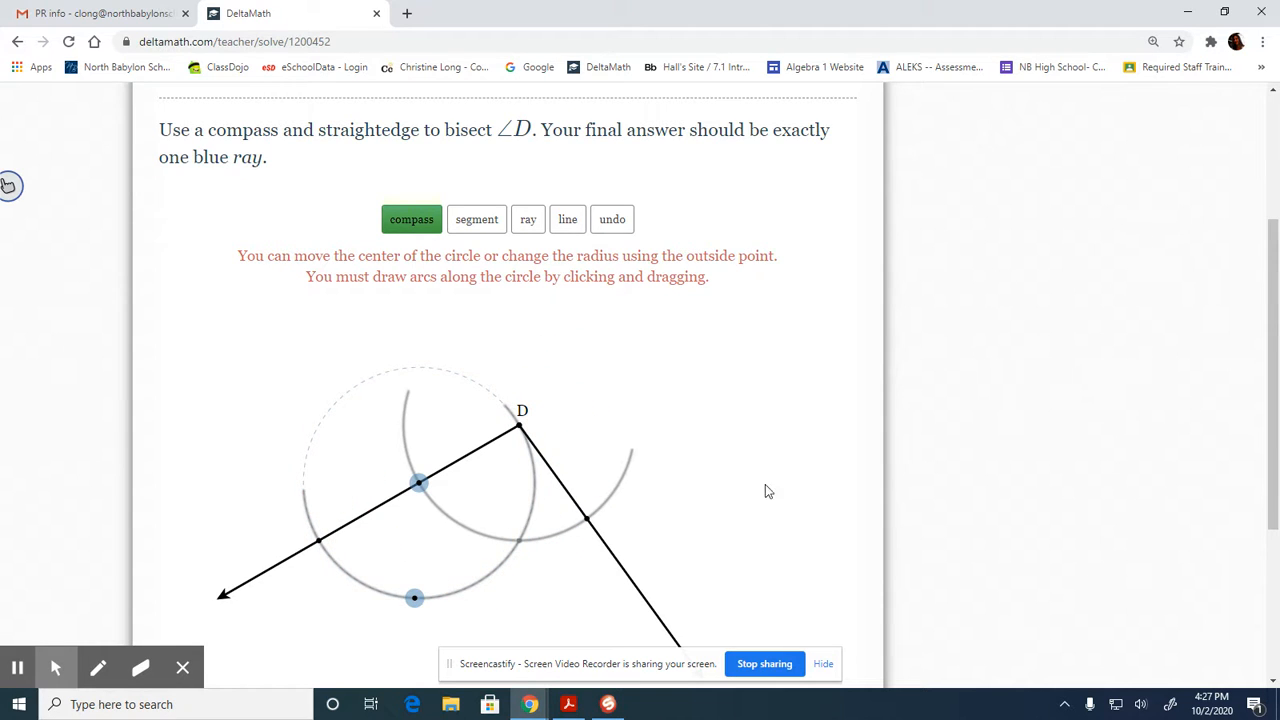
Step: Recentre the compass where the first arc crosses the angle's right side and draw an equal-radius arc crossing the previous one
left_click(418, 485)
left_click_drag(420, 488, 590, 529)
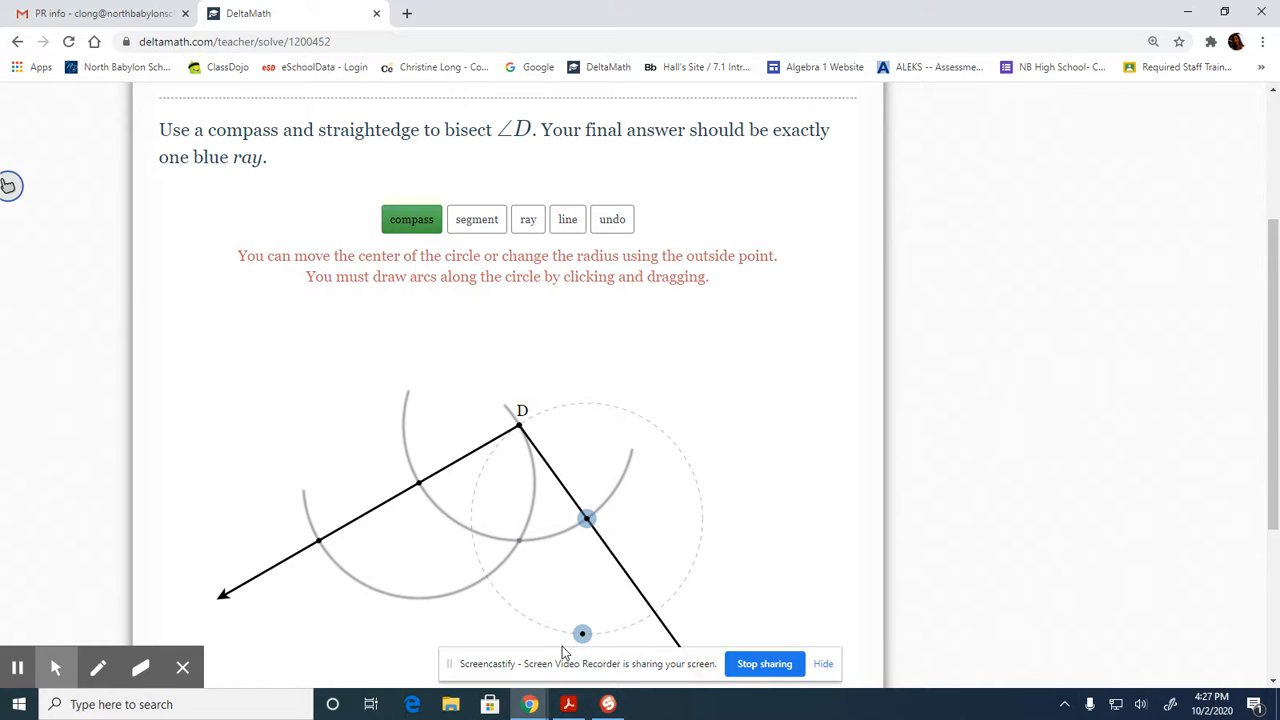
mouse_move(526, 408)
left_mouse_down()
mouse_move(500, 452)
mouse_move(480, 571)
mouse_move(606, 627)
mouse_move(694, 557)
mouse_move(676, 585)
mouse_move(628, 610)
mouse_move(527, 567)
mouse_move(515, 452)
mouse_move(530, 478)
left_mouse_up()
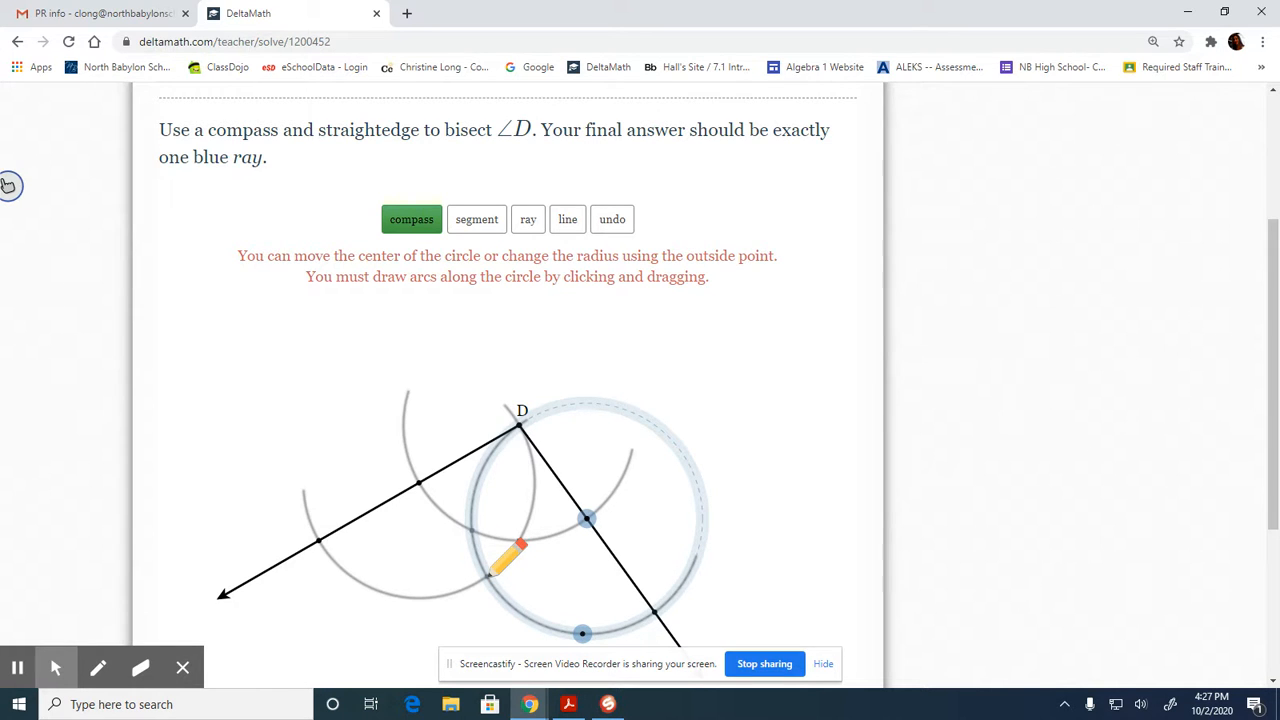
left_click_drag(490, 575, 557, 580)
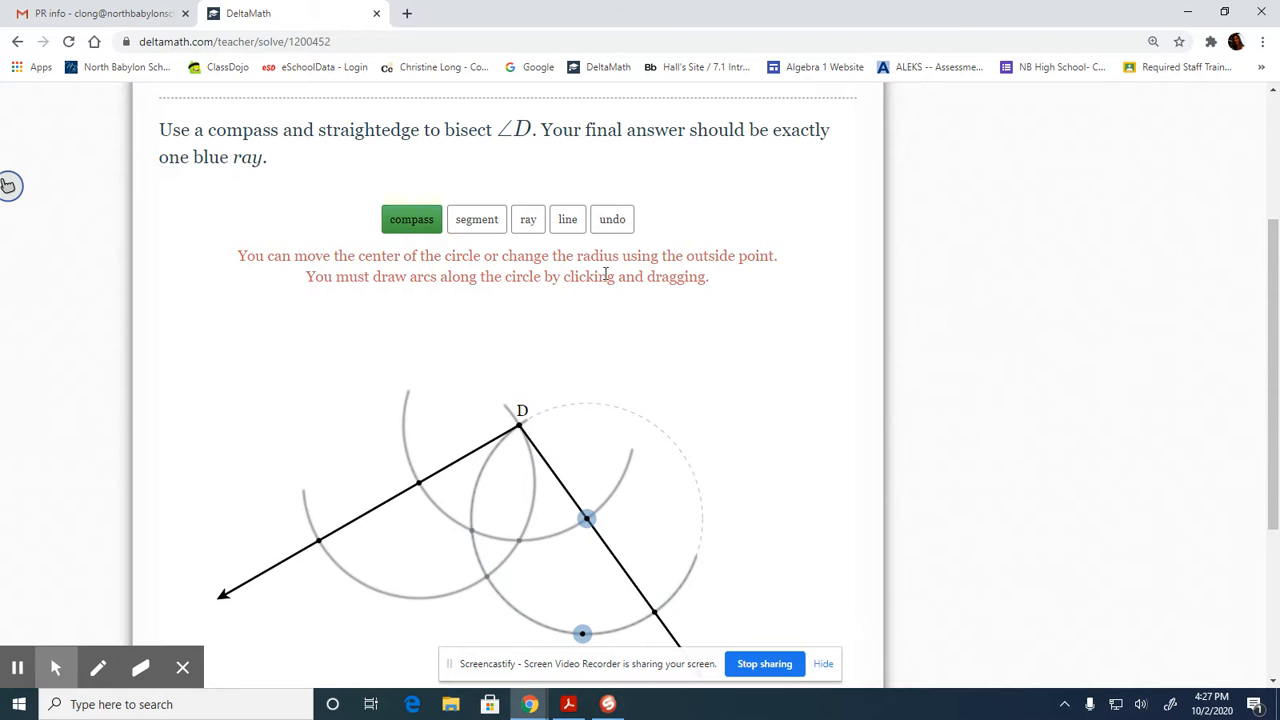
Step: Draw a ray from D through the interior intersection of the last two arcs and submit the answer
left_click(528, 222)
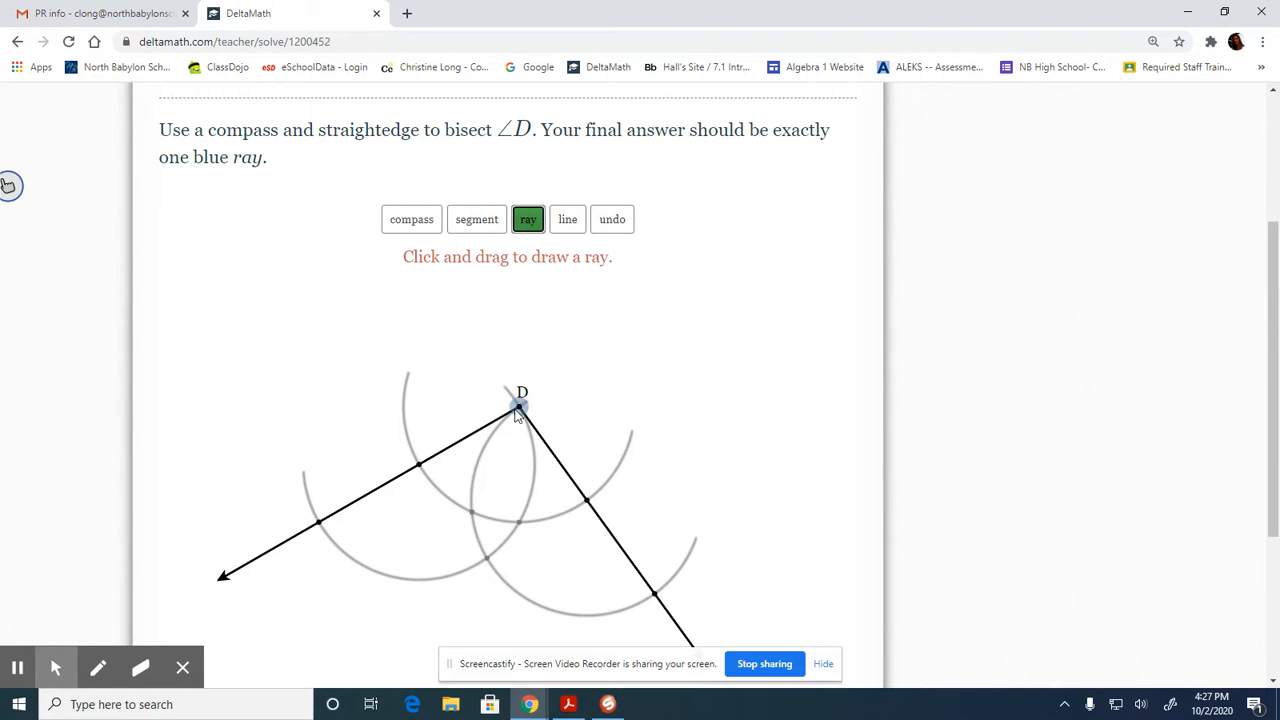
left_click_drag(520, 410, 487, 558)
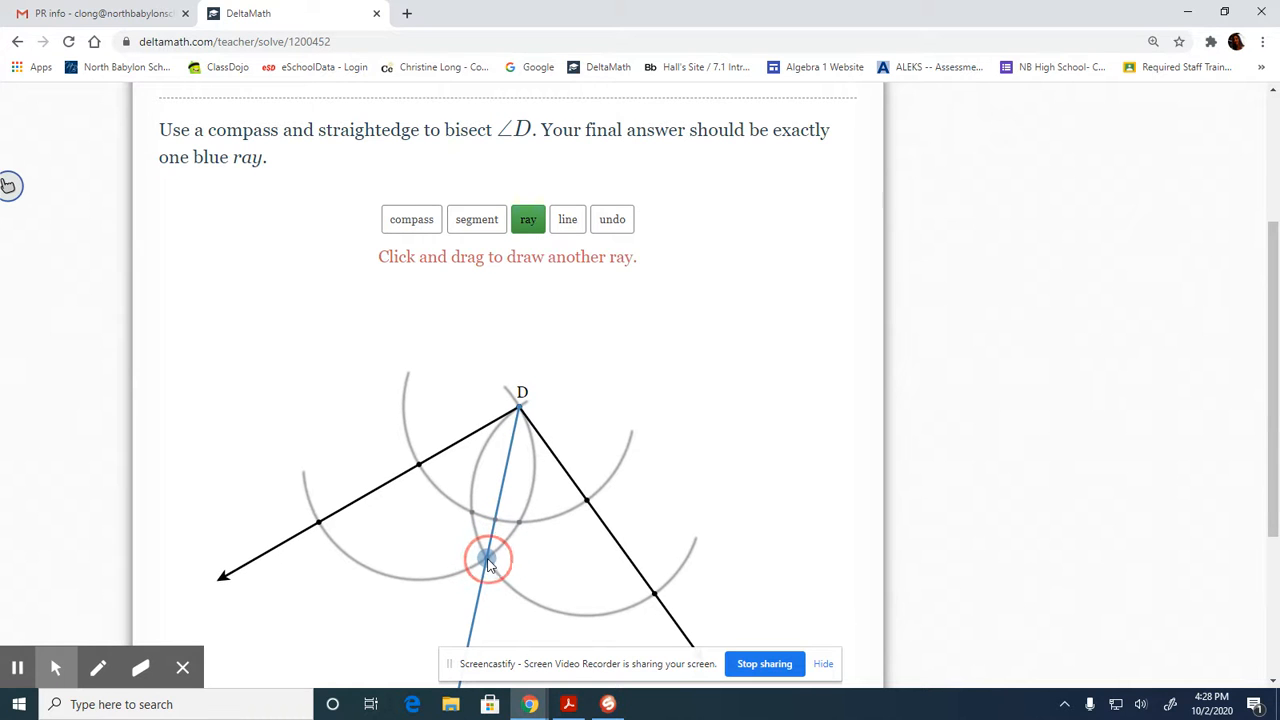
scroll(790, 520, "down", 2)
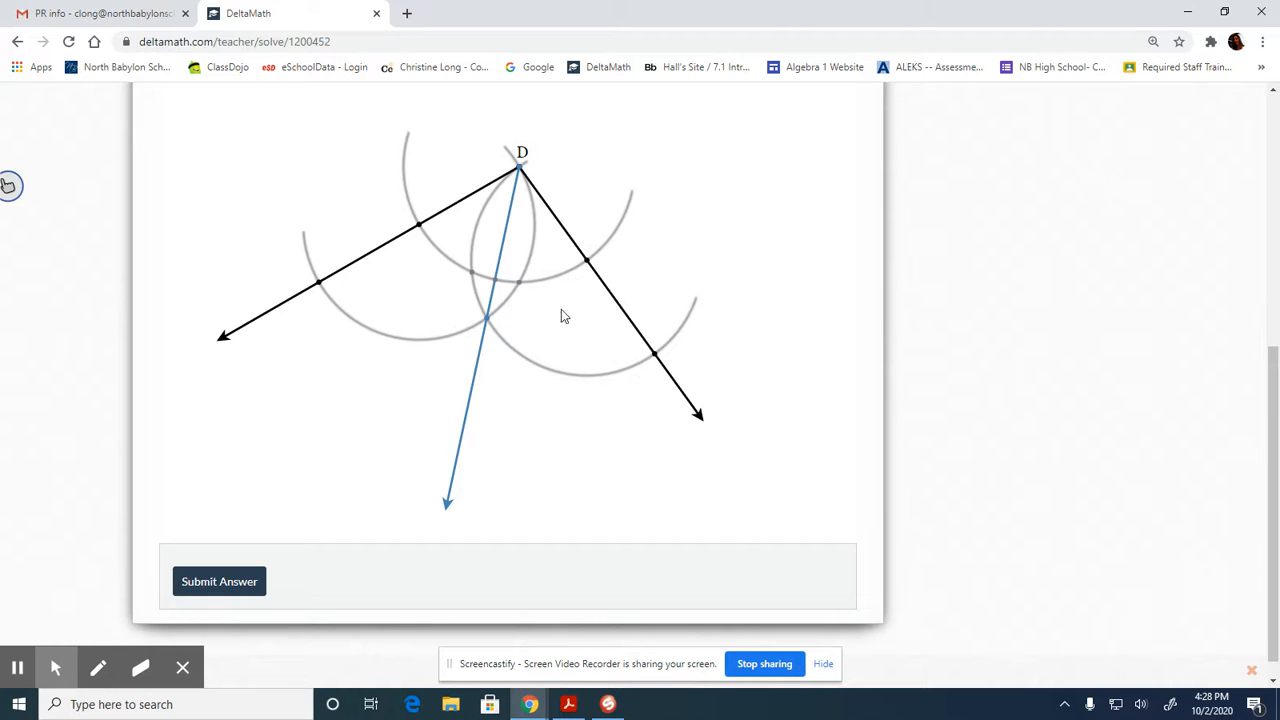
left_click(189, 582)
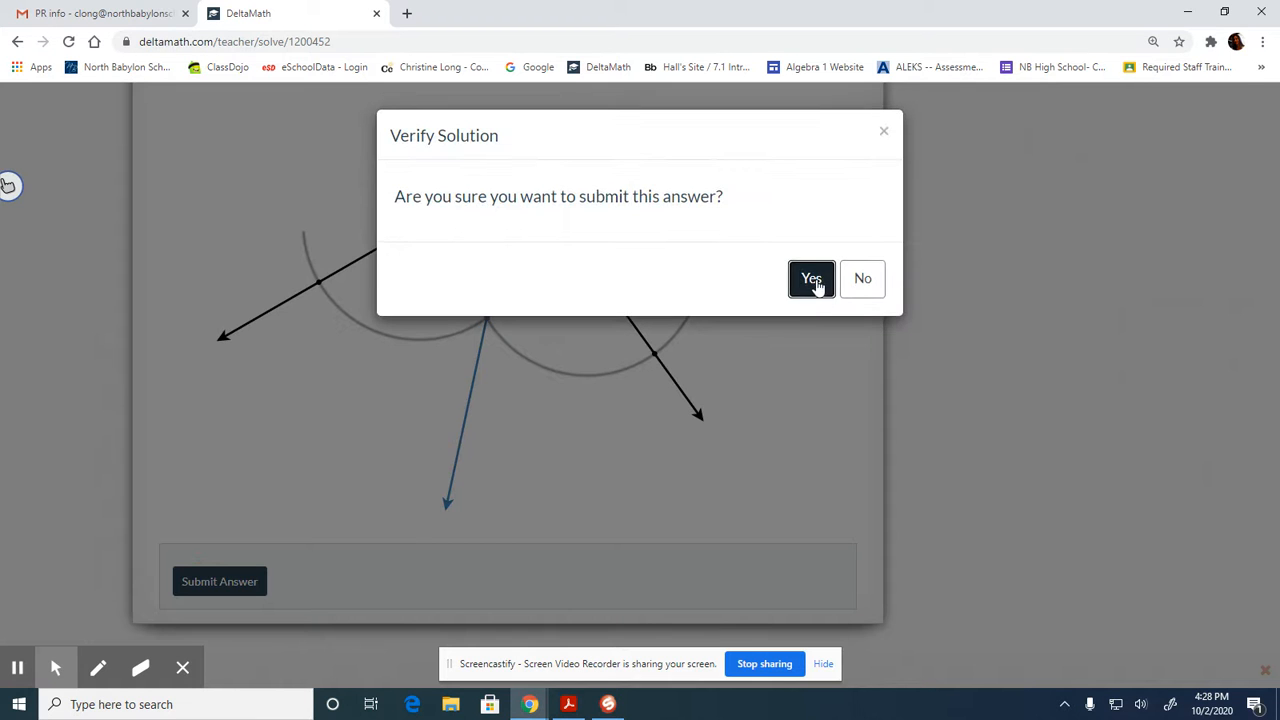
left_click(812, 280)
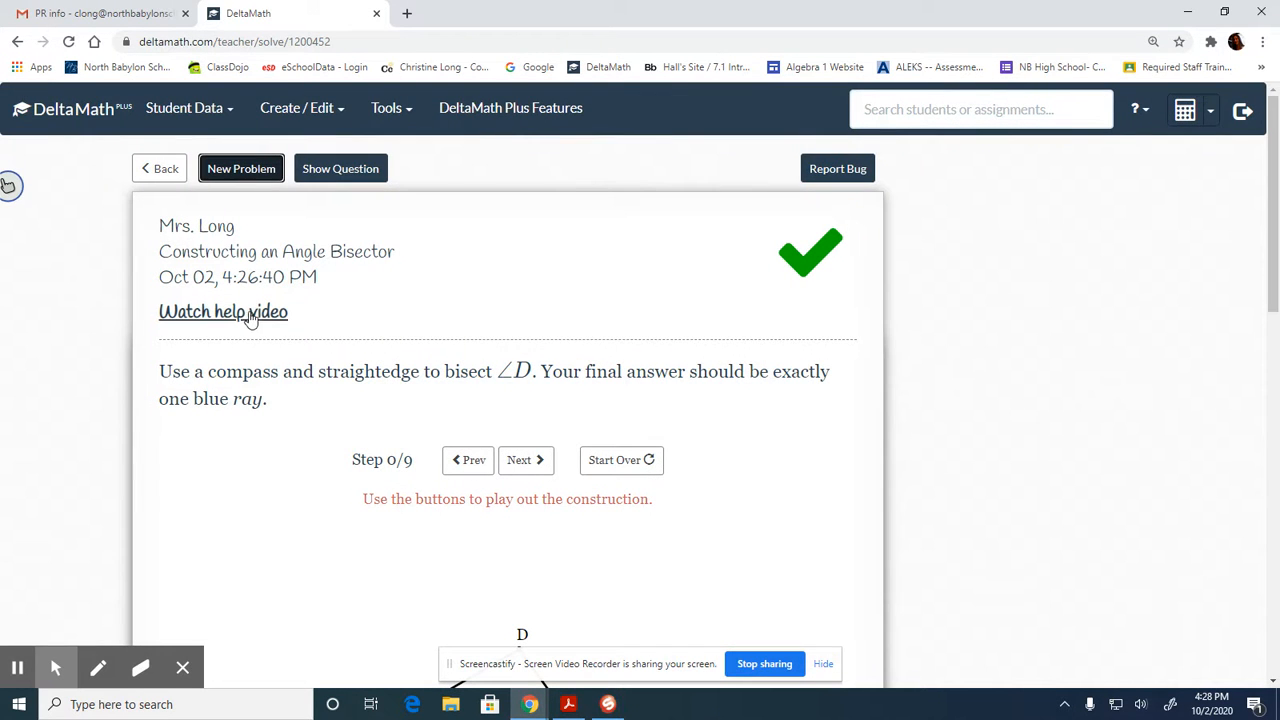
scroll(614, 301, "down", 1)
scroll(614, 294, "up", 1)
scroll(573, 457, "down", 1)
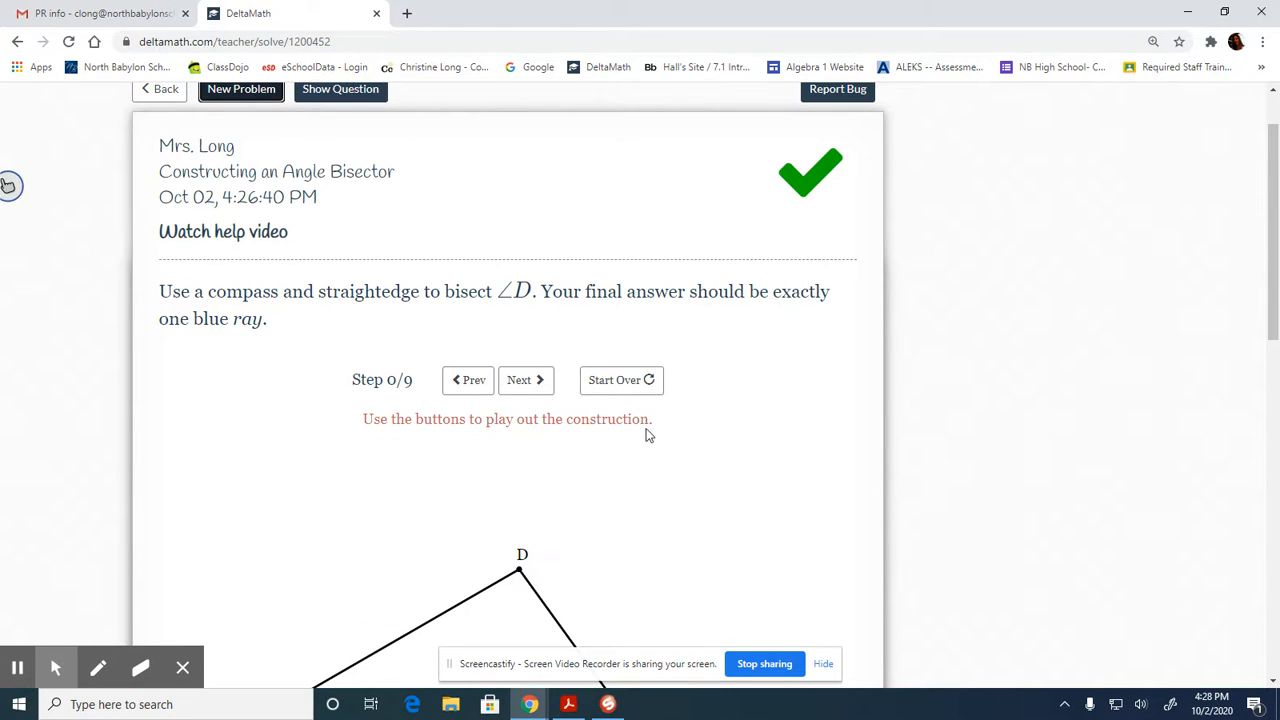
scroll(475, 432, "up", 1)
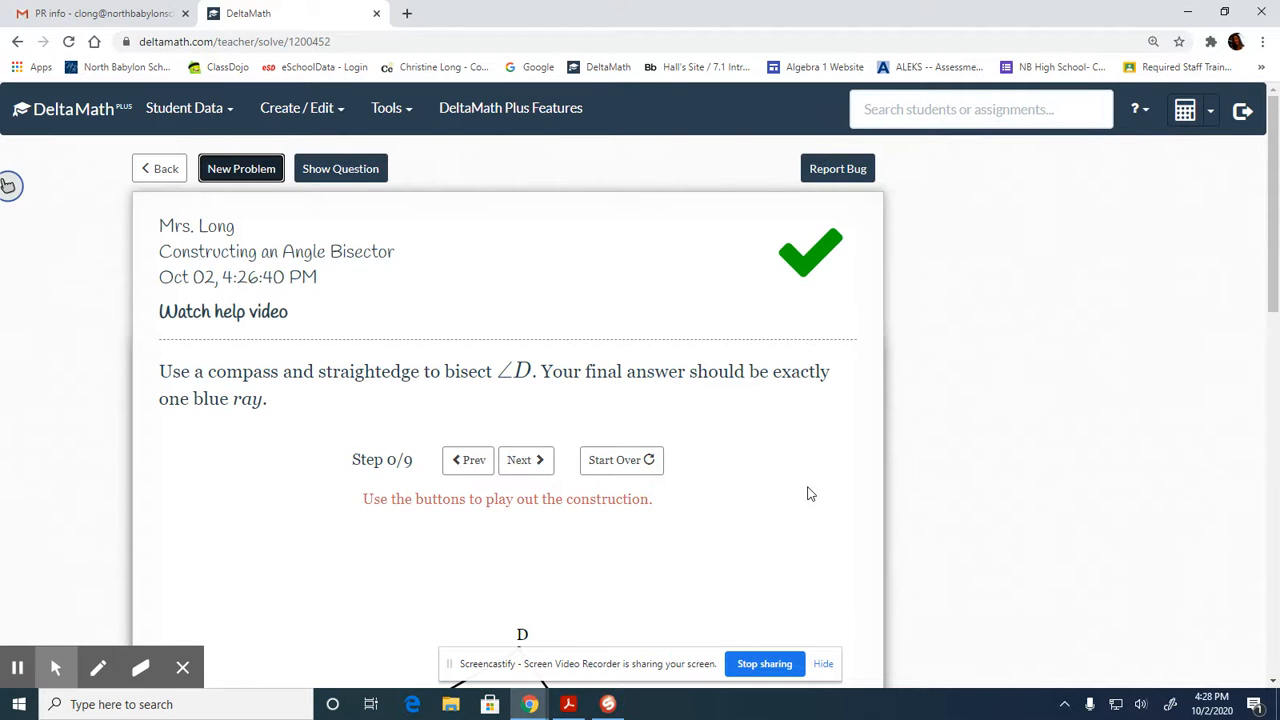
scroll(810, 494, "down", 1)
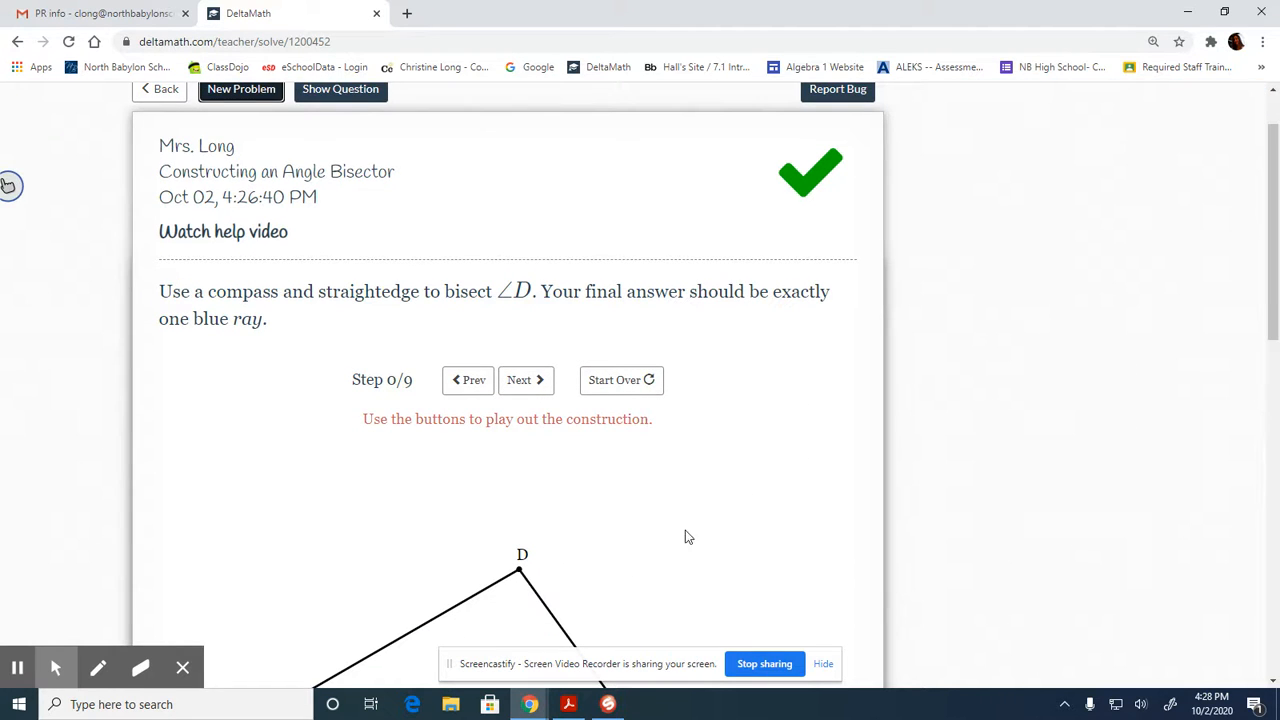